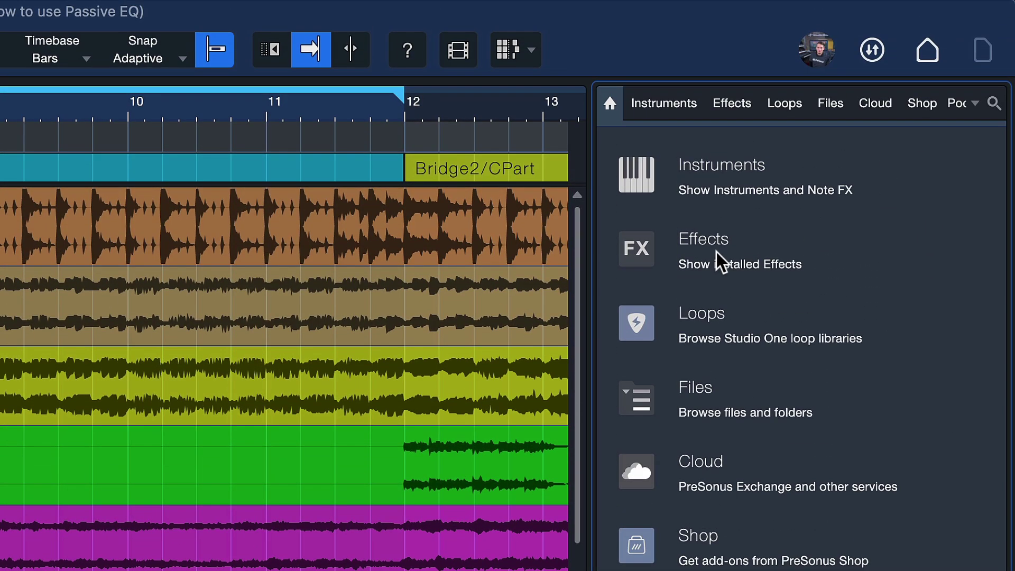
Step: Add Fat Channel from the effects list to the MASTER inserts
click(716, 251)
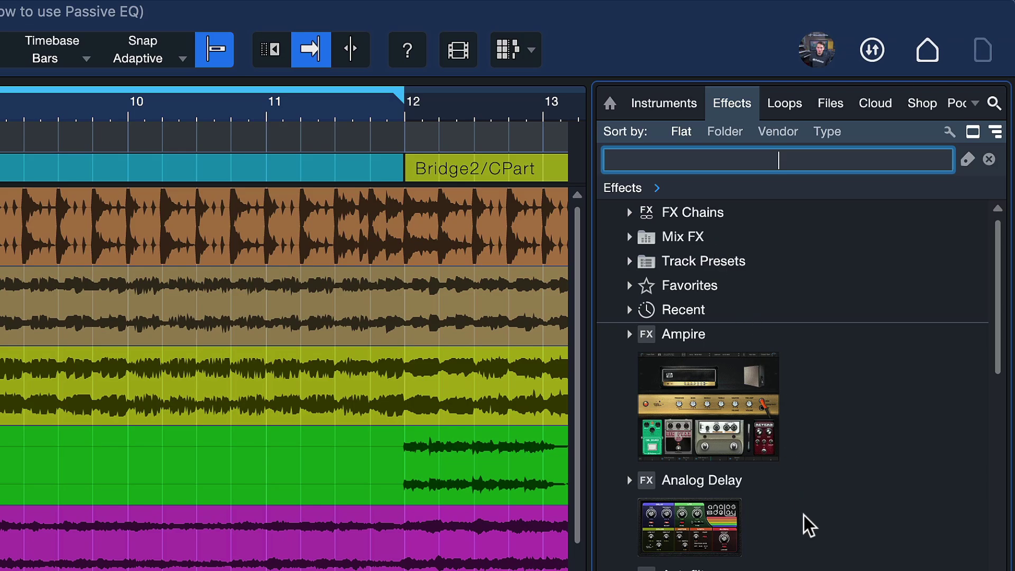
scroll(802, 525, down, 10)
click(753, 482)
drag(753, 482, 772, 342)
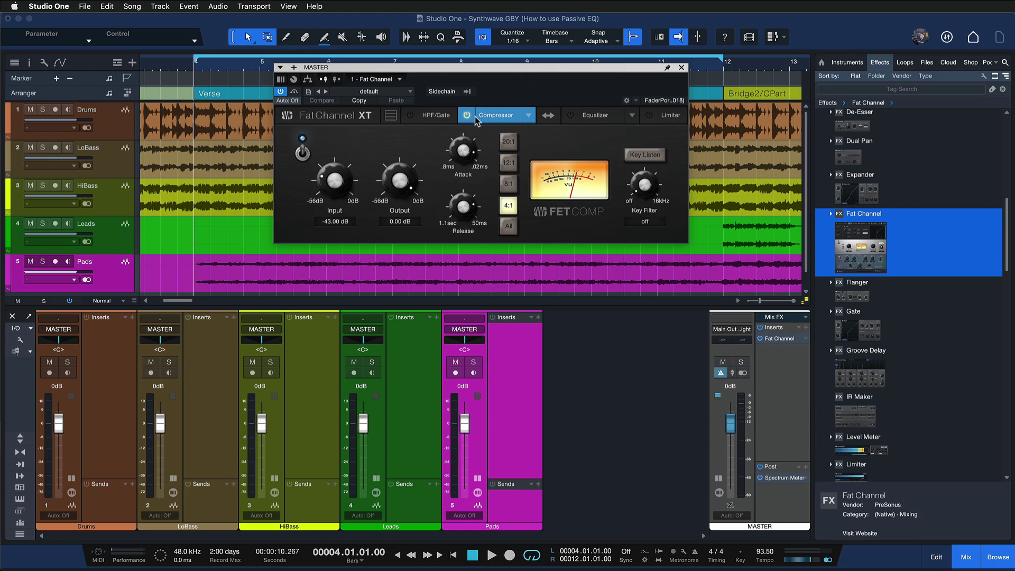
Step: Turn off the Fat Channel compressor and switch its equalizer on as the Passive EQ model
click(469, 117)
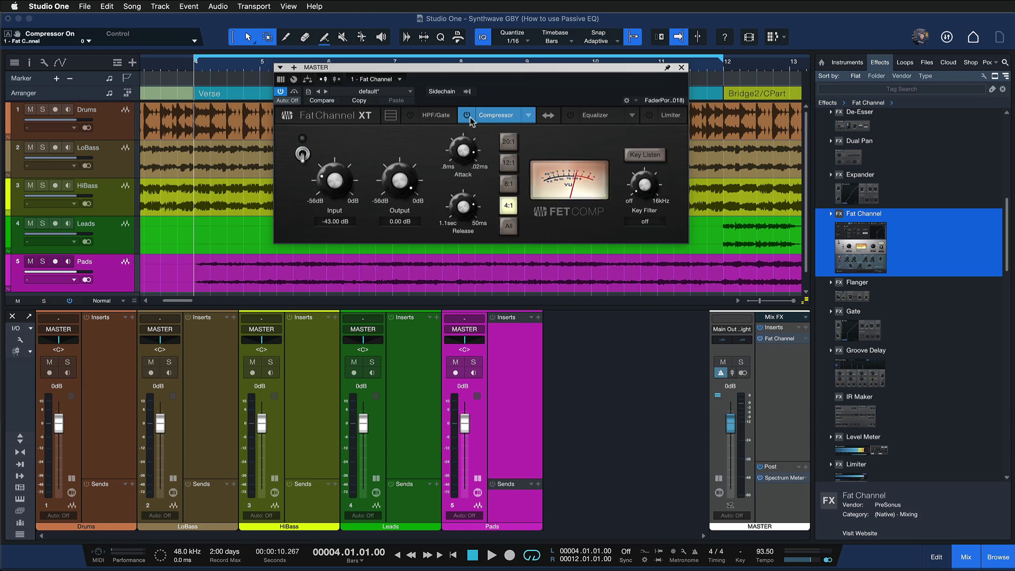
click(595, 116)
click(570, 114)
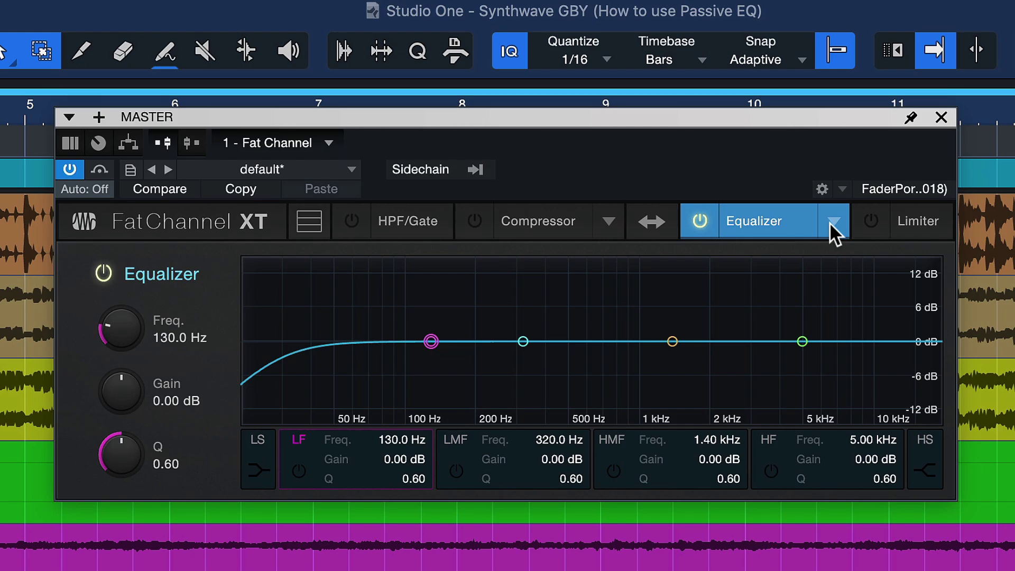
click(831, 222)
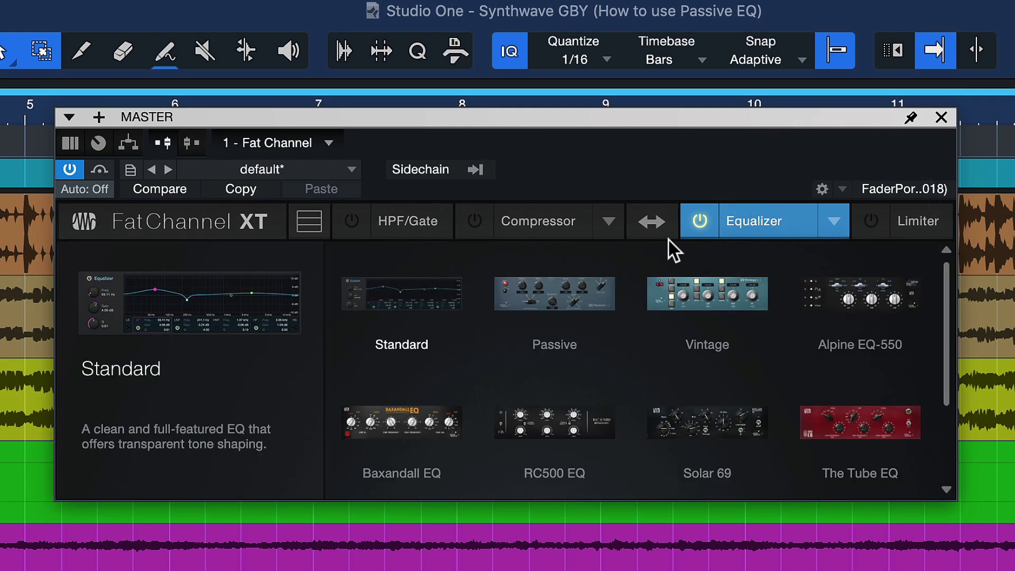
click(576, 283)
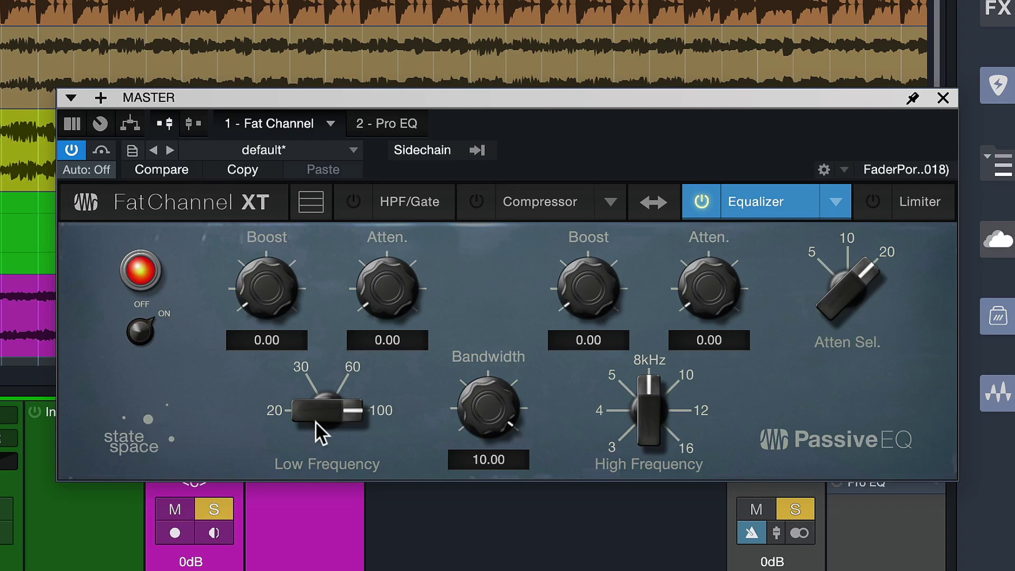
Step: Reset the Passive EQ low-frequency selector toward 60 and move the high-frequency selector off 8kHz
drag(317, 415, 318, 392)
drag(665, 411, 506, 396)
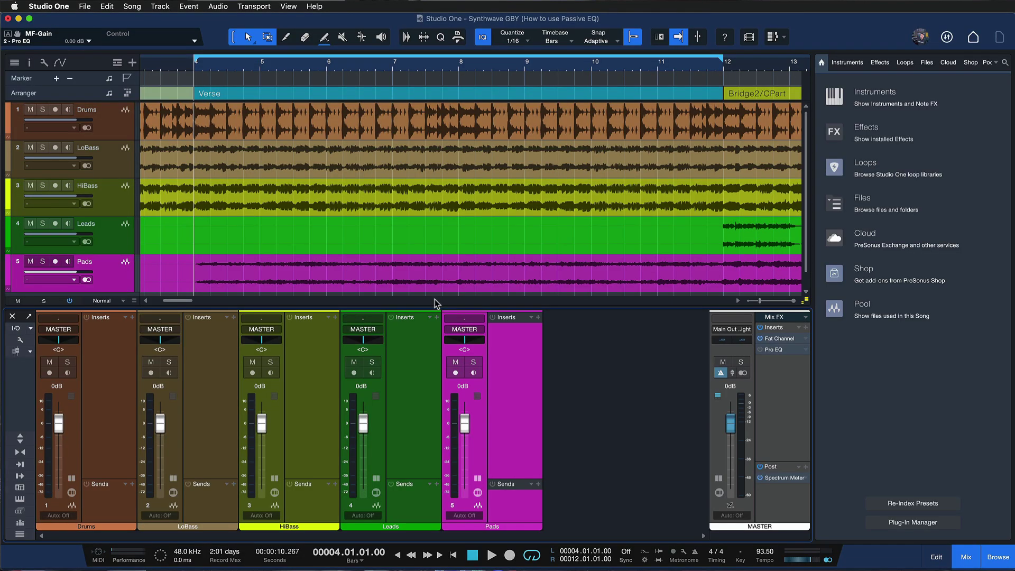
Step: Play the song with the Pads track soloed and bring the master's Pro EQ window mid-screen
key(space)
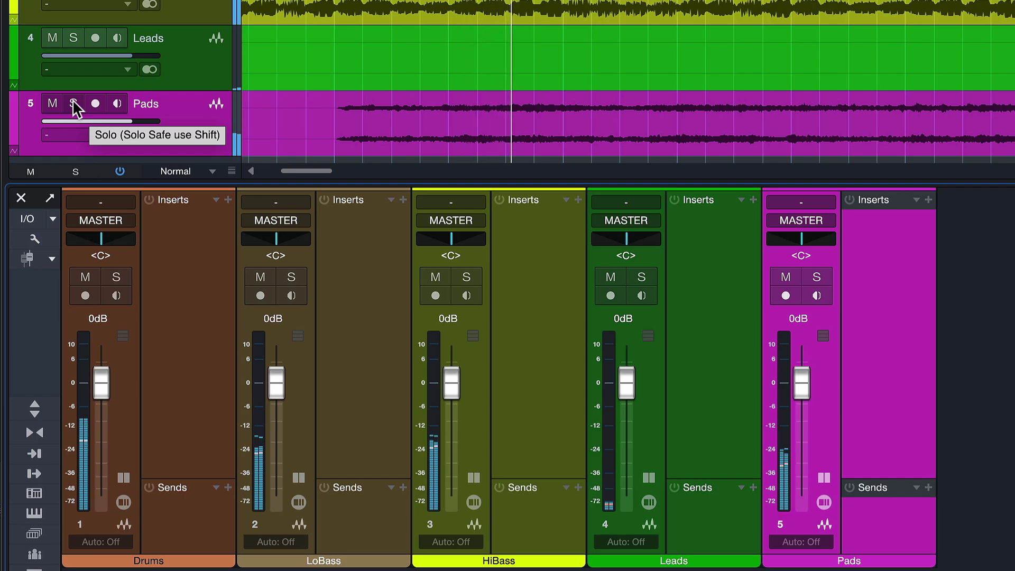
click(73, 100)
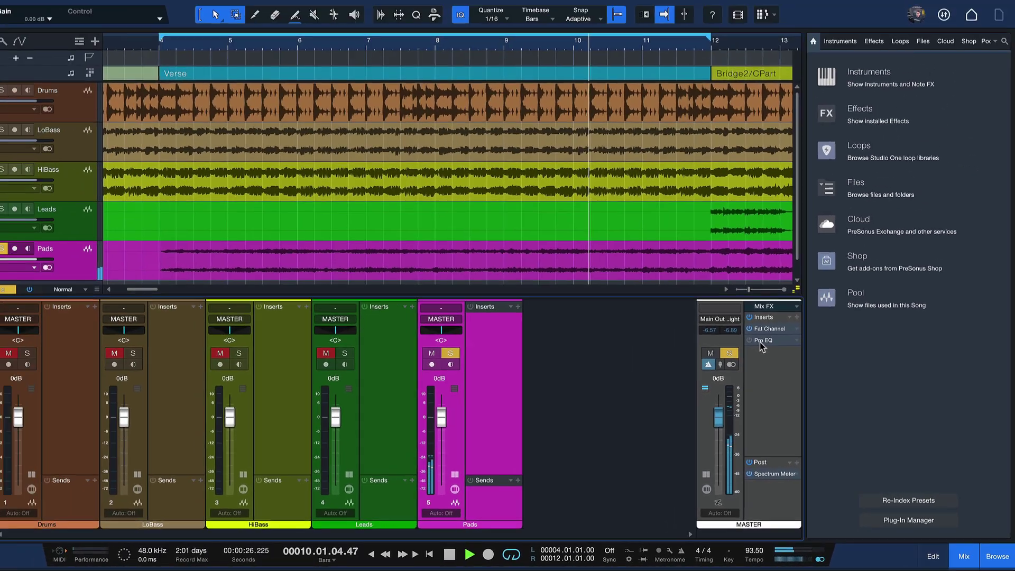
double_click(598, 189)
drag(832, 203, 522, 172)
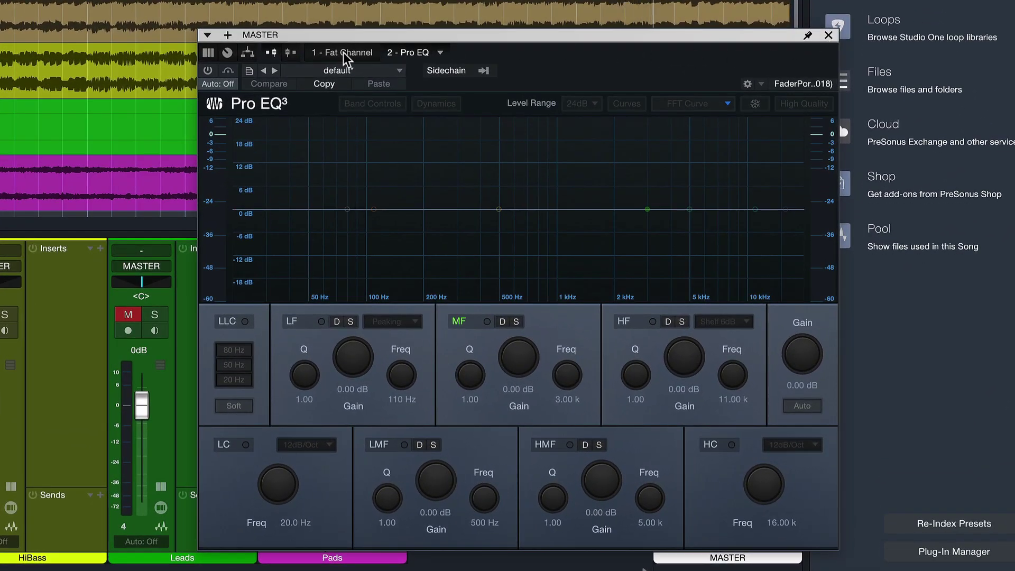
Step: Switch on the Fat Channel Passive EQ with low frequency 60, high frequency 8kHz, bandwidth 10.00
click(343, 52)
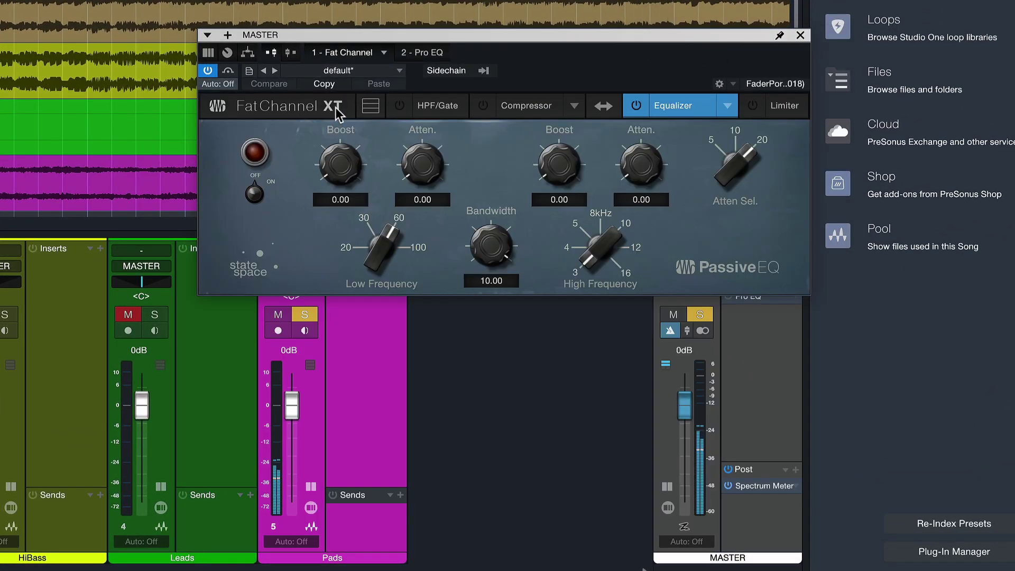
click(254, 192)
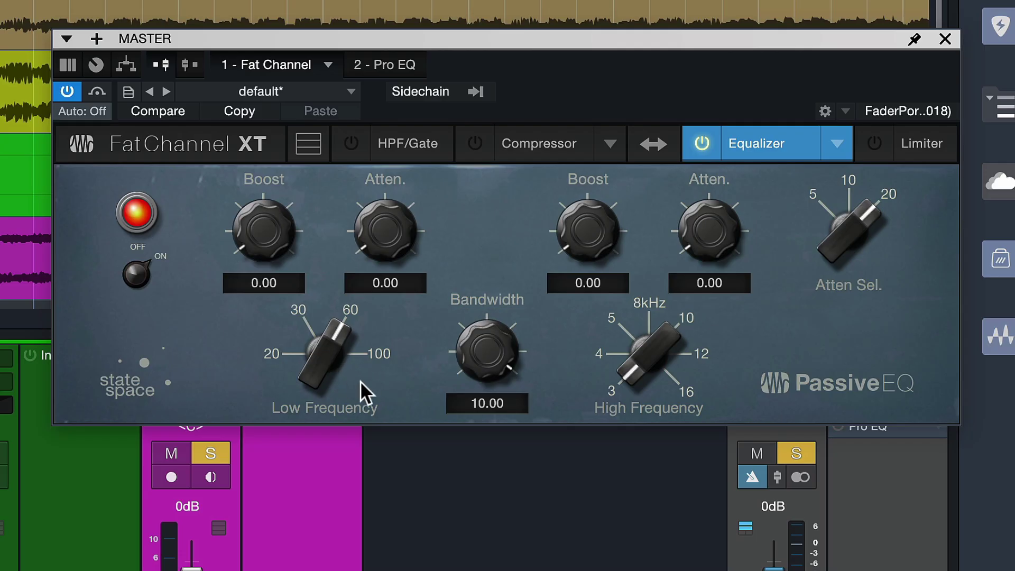
drag(391, 267, 388, 204)
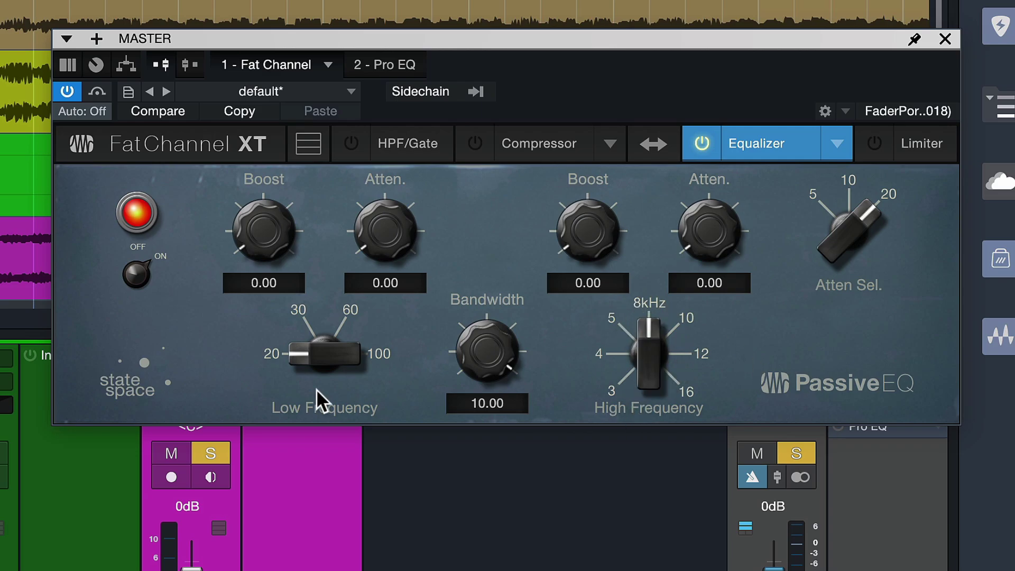
drag(317, 341, 322, 179)
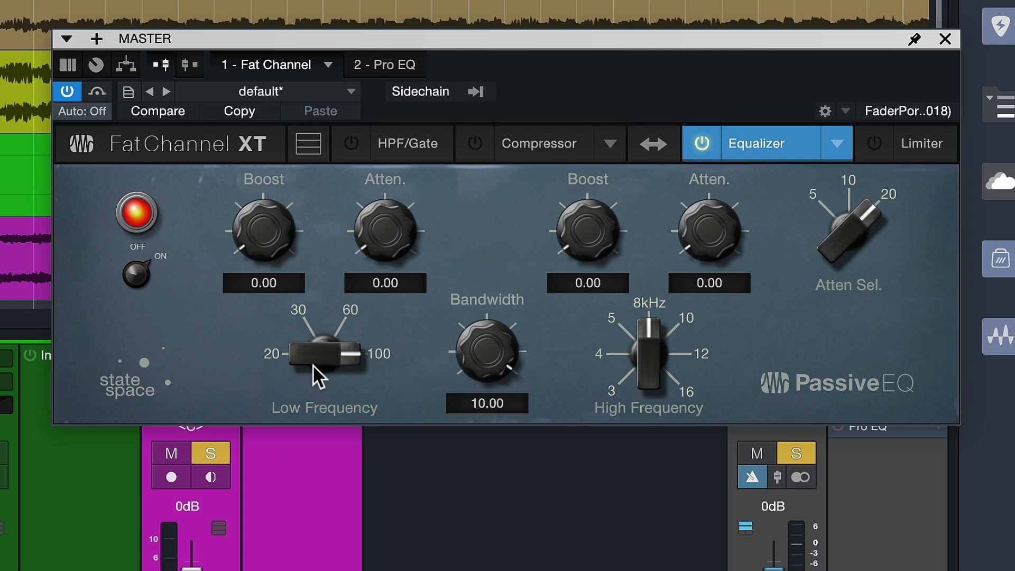
drag(313, 363, 339, 327)
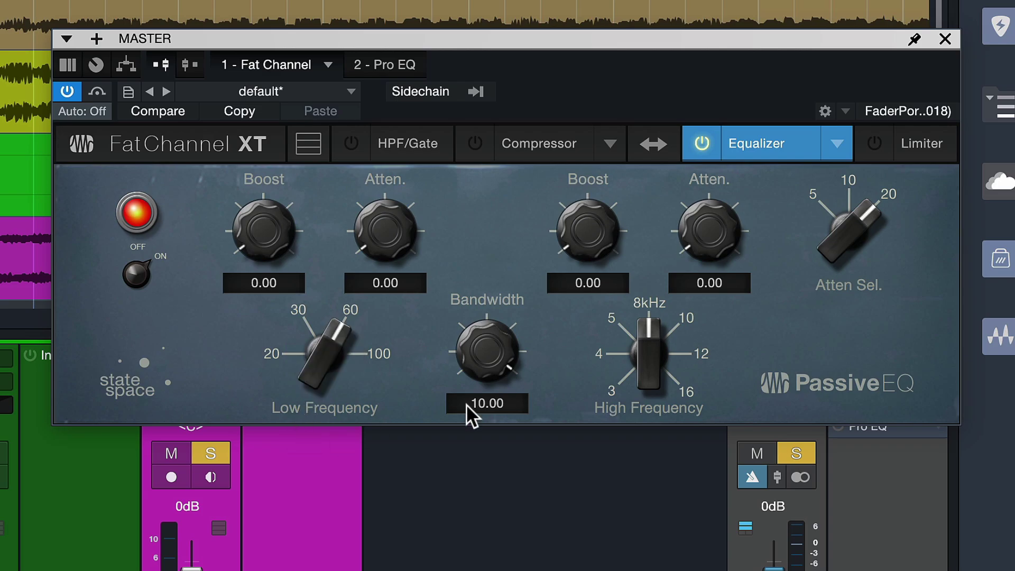
drag(646, 380, 611, 260)
drag(510, 351, 455, 284)
Step: Trial Passive EQ boost and attenuation, settling on zero attenuation and a 6.00 high boost
drag(244, 215, 244, 248)
drag(370, 220, 271, 168)
mouse_move(386, 222)
mouse_down()
mouse_move(382, 197)
mouse_move(370, 213)
mouse_up()
drag(273, 209, 288, 203)
drag(366, 216, 311, 223)
drag(237, 267, 258, 437)
drag(279, 232, 278, 230)
drag(629, 348, 612, 398)
drag(575, 254, 556, 96)
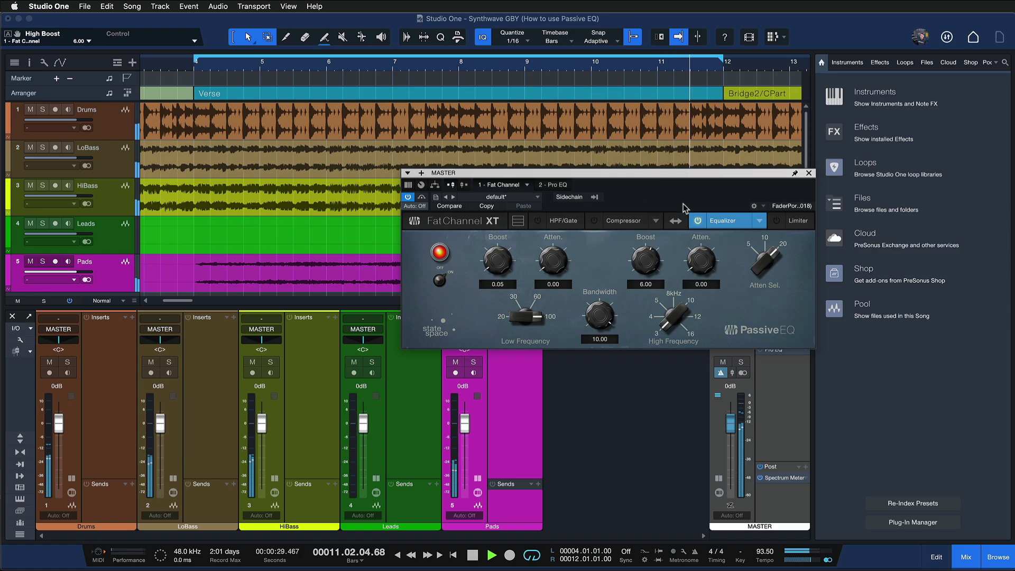
Step: Stop playback and switch the Fat Channel EQ off for comparison
key(s)
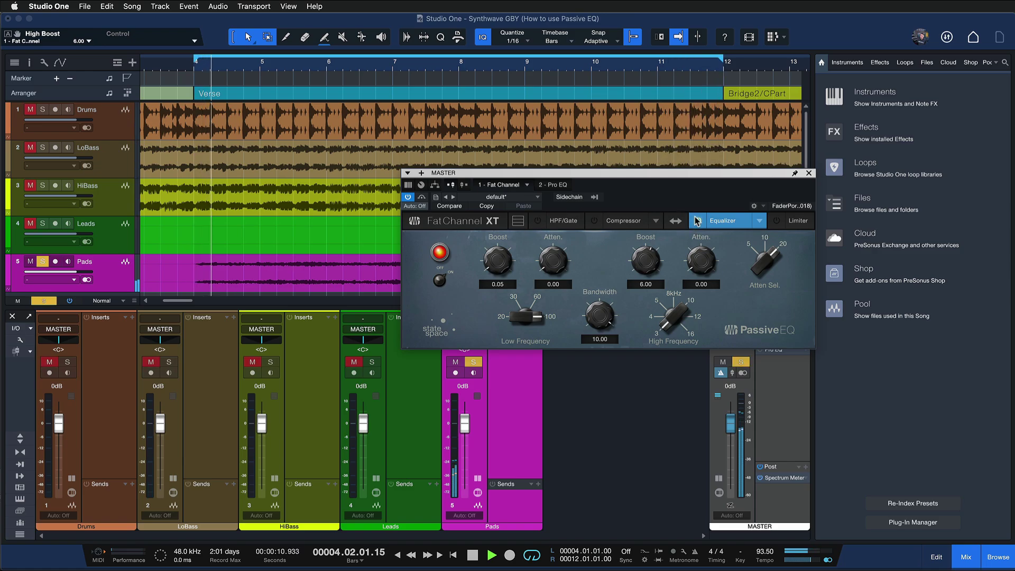
key(space)
click(697, 226)
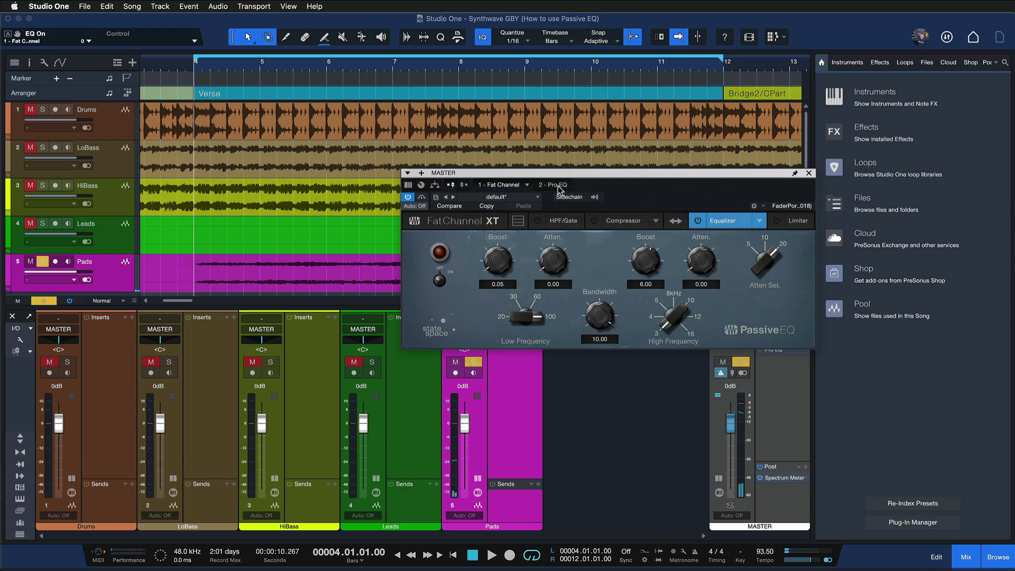
Step: Boost the master Pro EQ mid band by 6.00 dB at 3.00 kHz
click(552, 185)
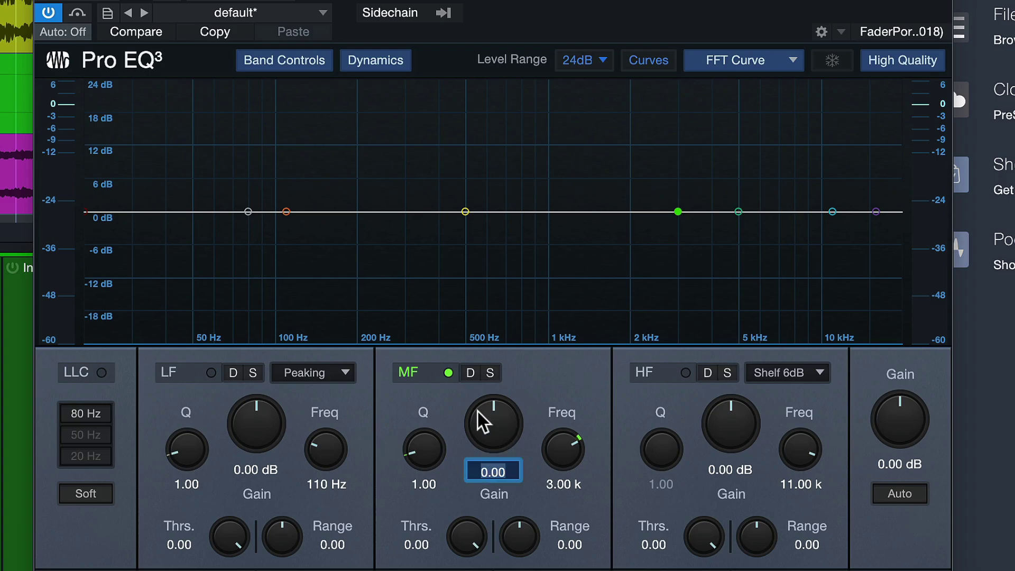
click(468, 398)
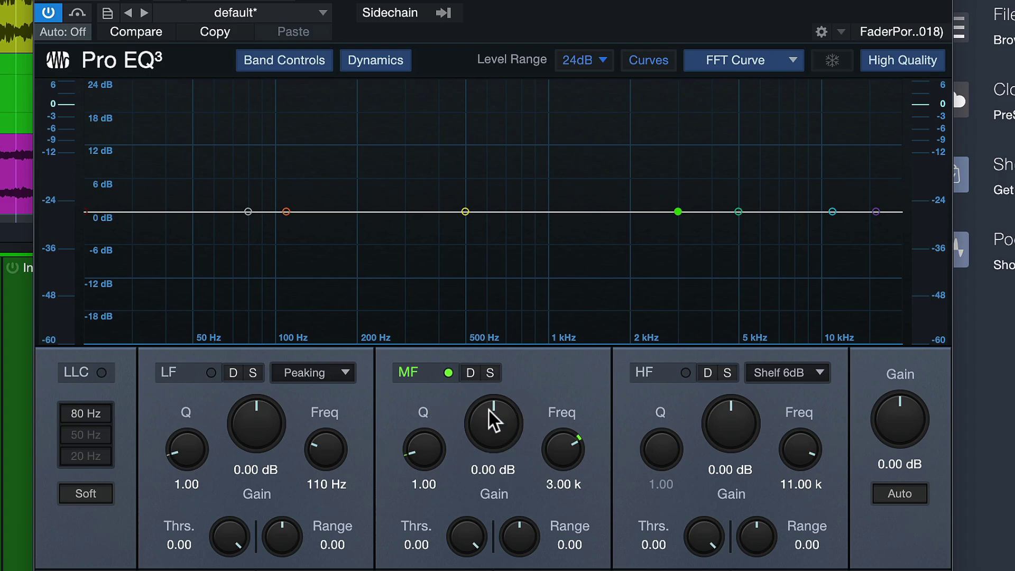
drag(492, 415, 492, 391)
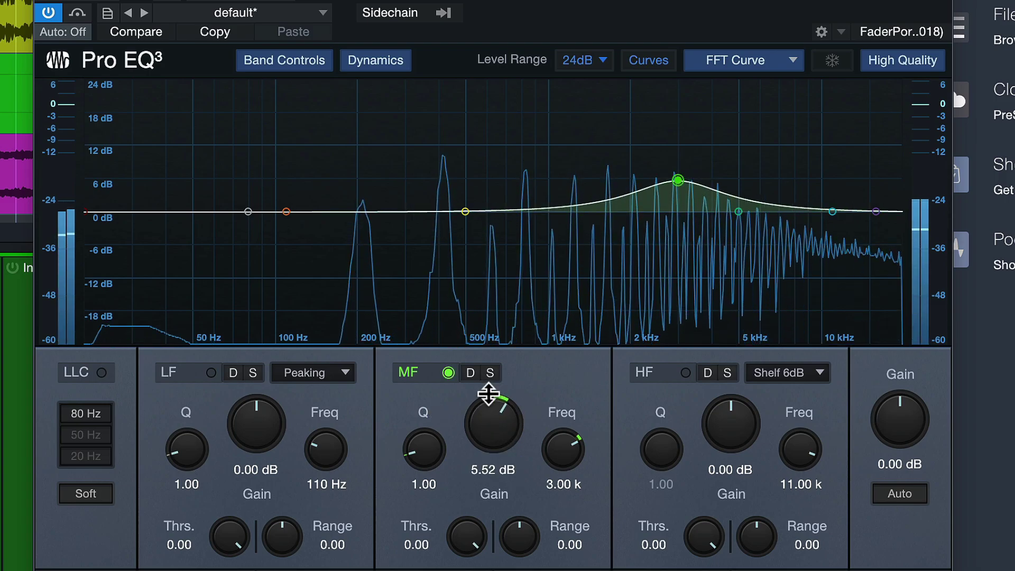
drag(488, 394, 492, 388)
click(485, 466)
text(6)
key(Return)
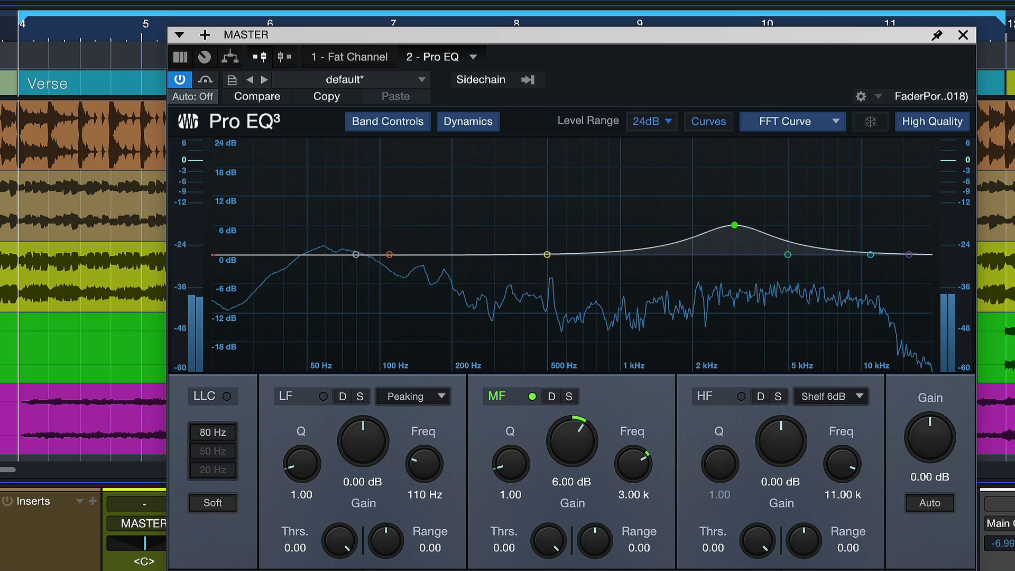
Step: Bypass the Pro EQ mid band and re-enable the Fat Channel's Passive EQ
click(507, 398)
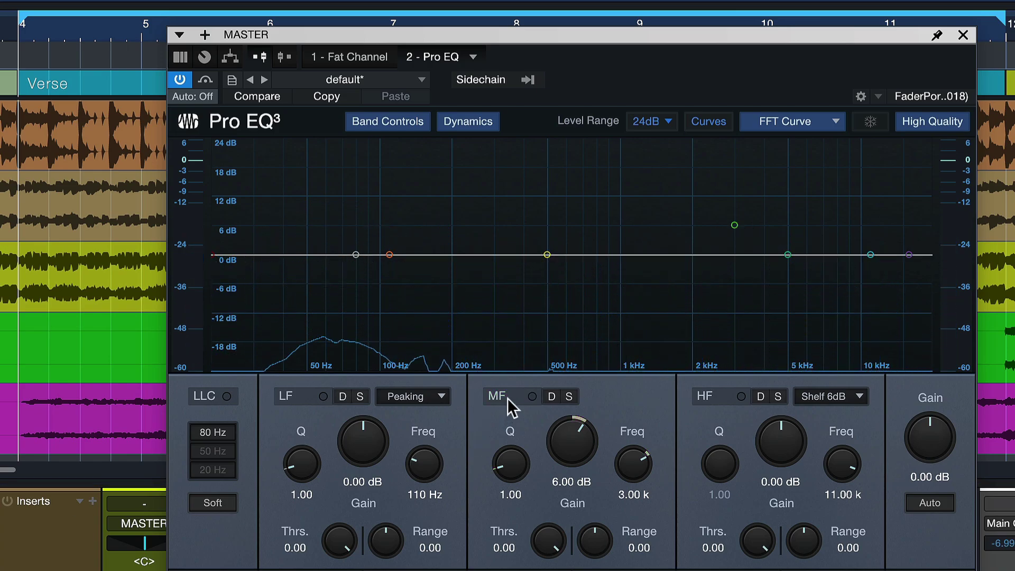
click(369, 55)
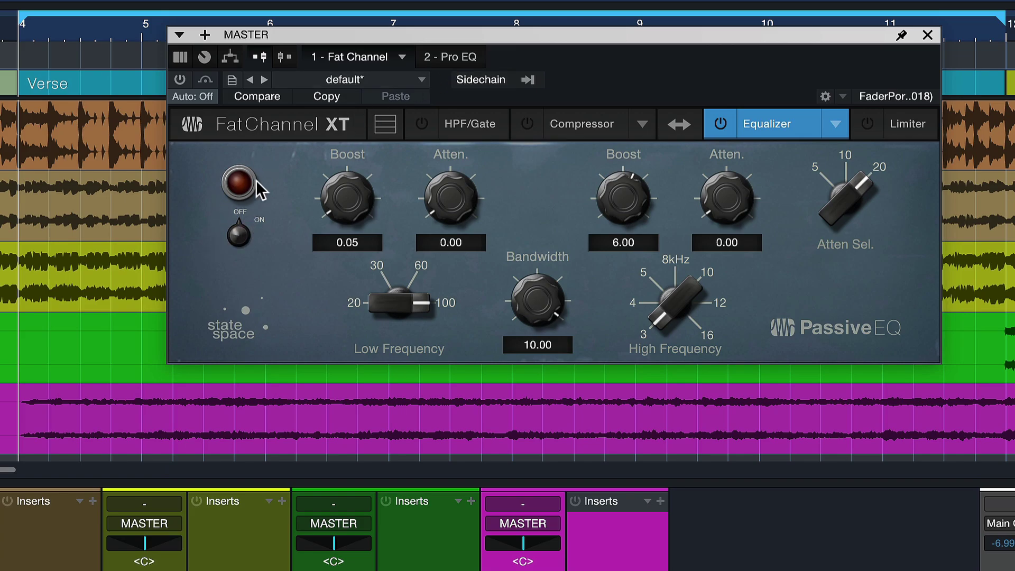
click(186, 77)
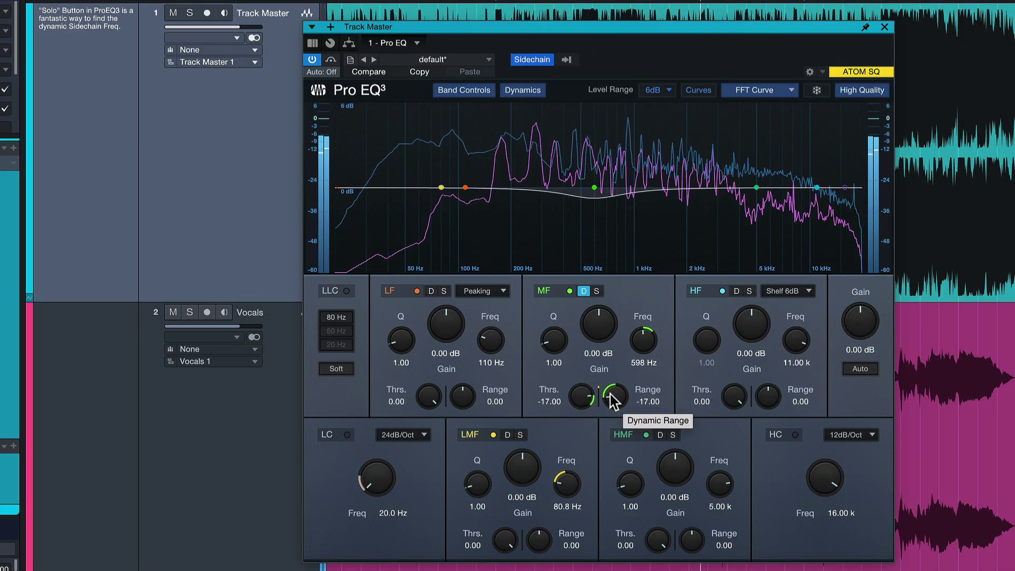
Step: Raise the Track Master Pro EQ mid-band Q to 2.81
drag(560, 356, 555, 338)
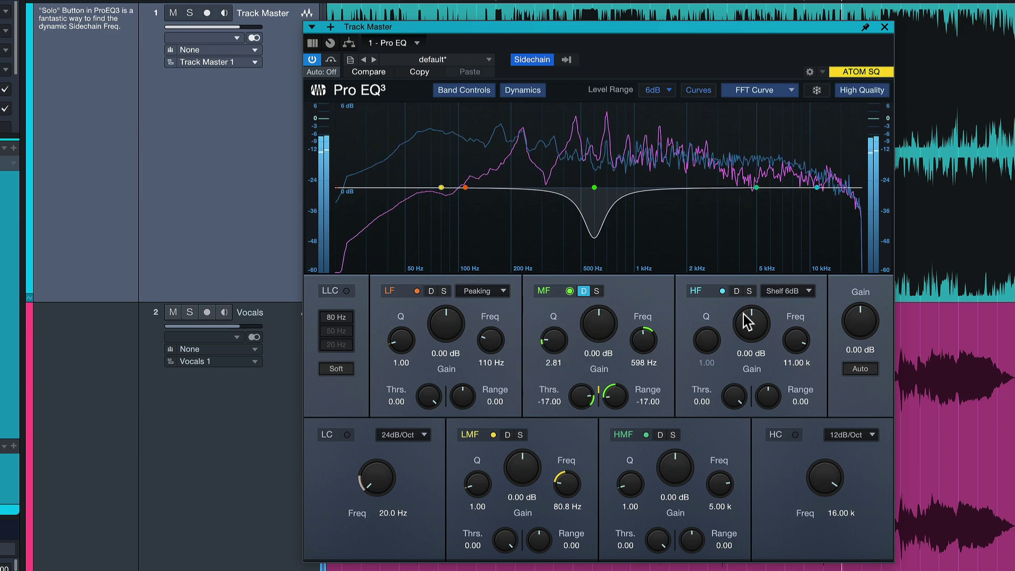